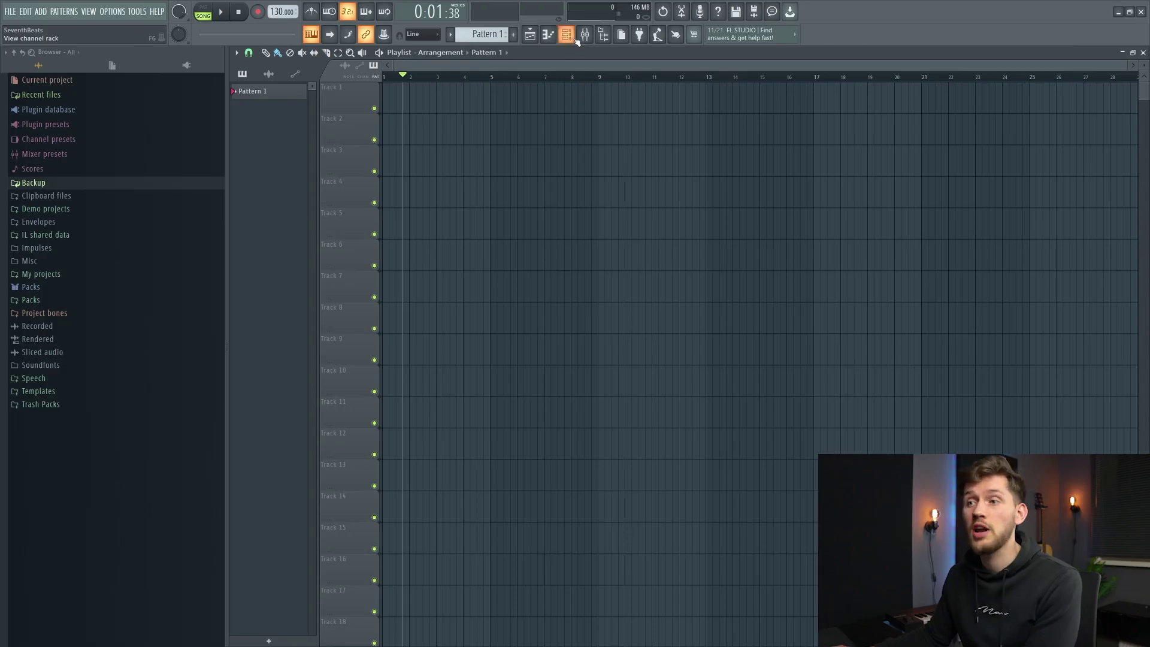
- Delete the Clap, Hat and Snare channels from the Channel rack, then show the Mixer (F9)
{"action": "left_click", "coordinate": [574, 37]}
{"action": "right_click", "coordinate": [508, 300]}
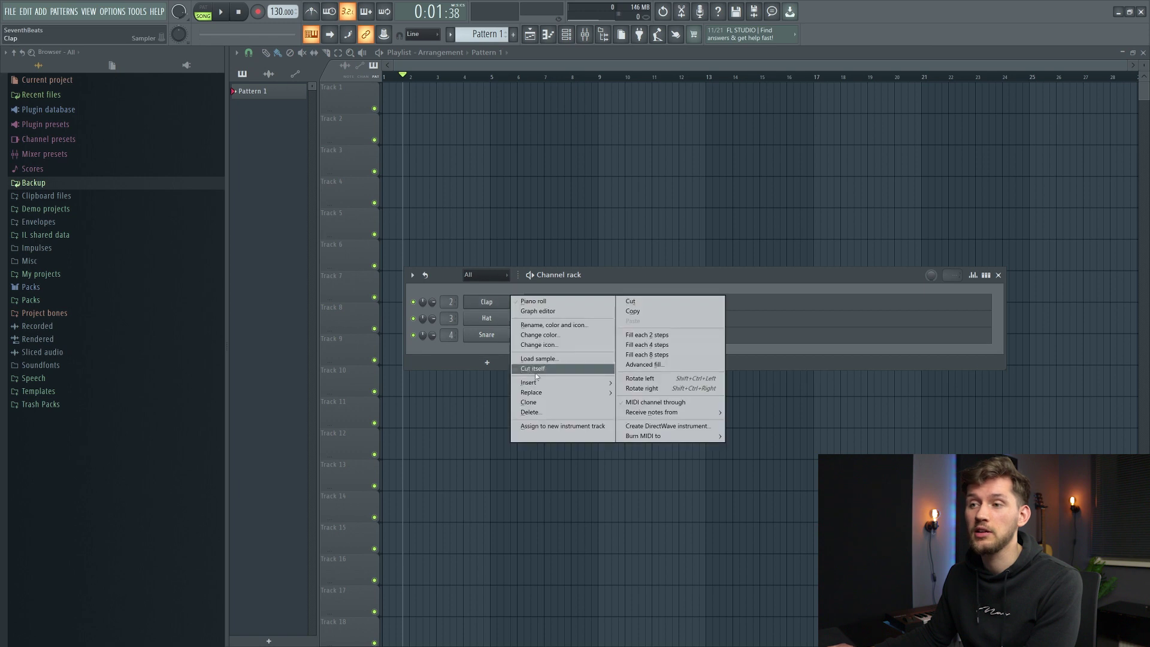
{"action": "left_click", "coordinate": [530, 412]}
{"action": "right_click", "coordinate": [508, 301]}
{"action": "left_click", "coordinate": [530, 412]}
{"action": "right_click", "coordinate": [507, 300]}
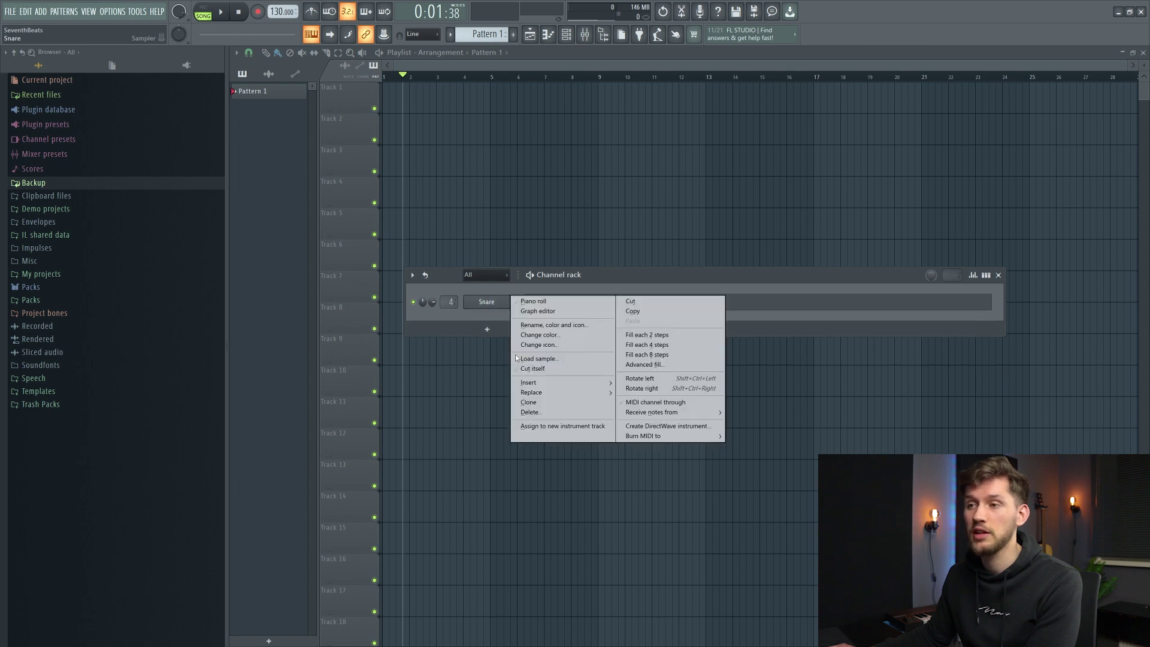
{"action": "left_click", "coordinate": [531, 412]}
{"action": "key", "text": "F9"}
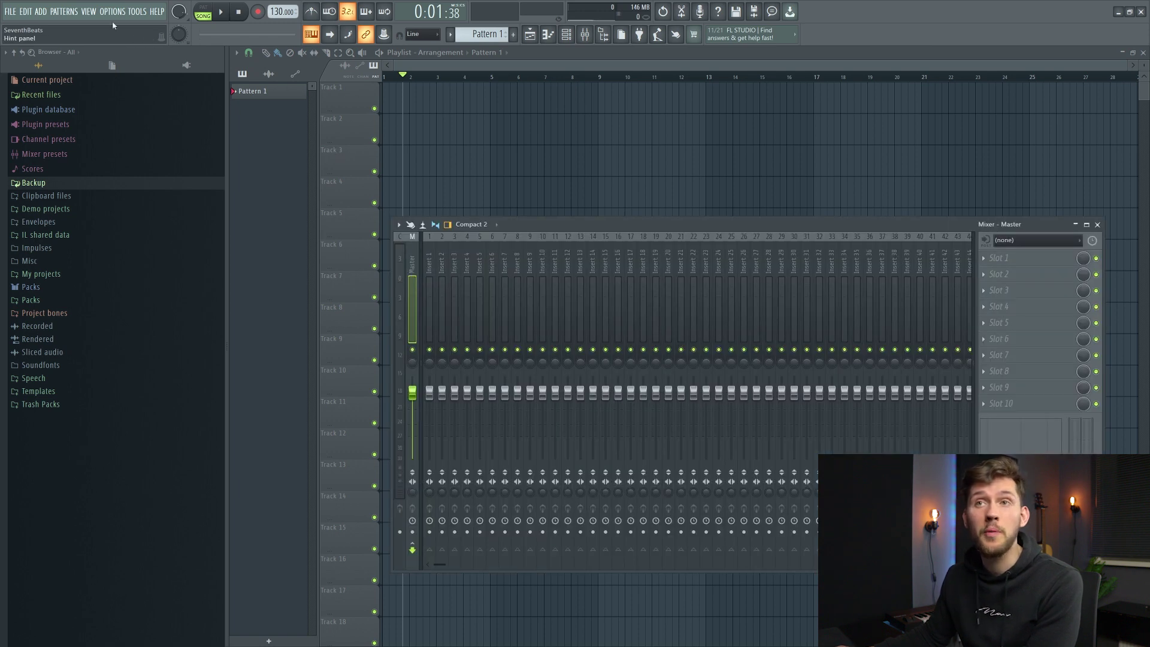
- Bring up the Project info settings from the Options menu
{"action": "left_click", "coordinate": [112, 12]}
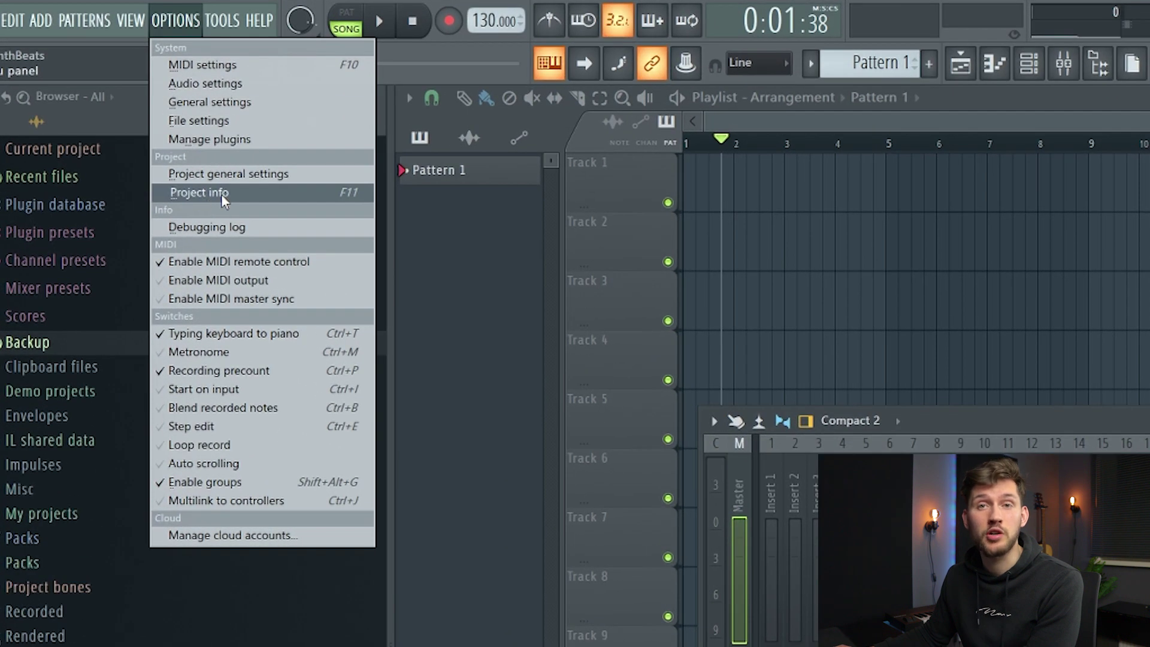
{"action": "left_click", "coordinate": [221, 194]}
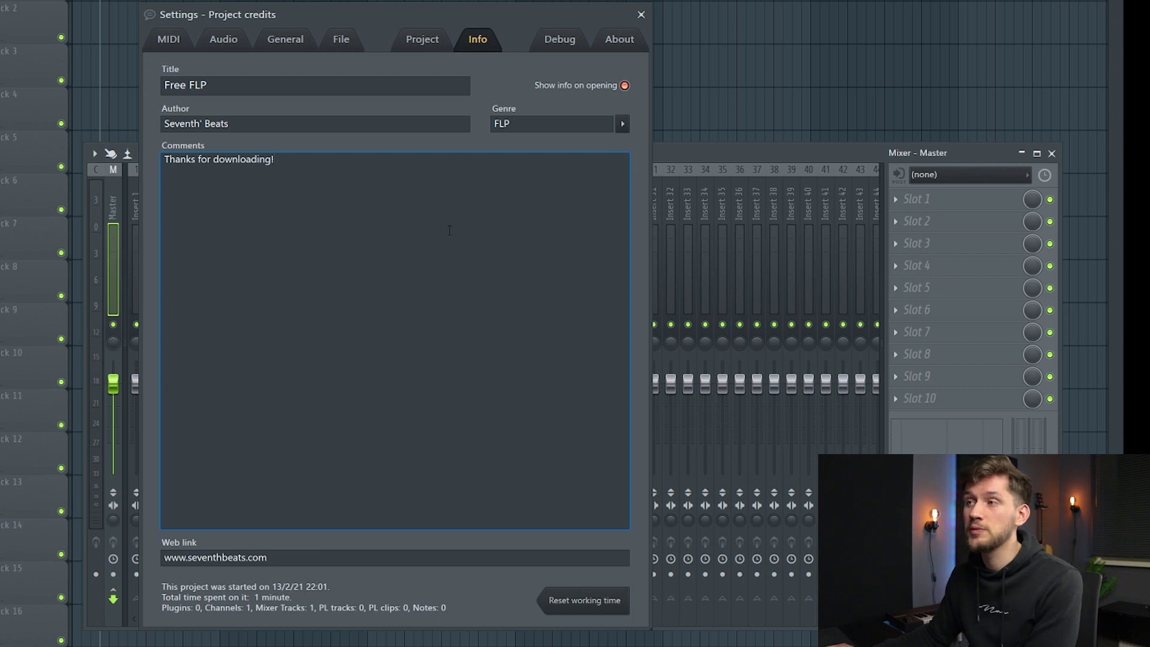
- Close Project info and save over the Minimal Empty.flp template, confirming the replacement
{"action": "left_click", "coordinate": [642, 16]}
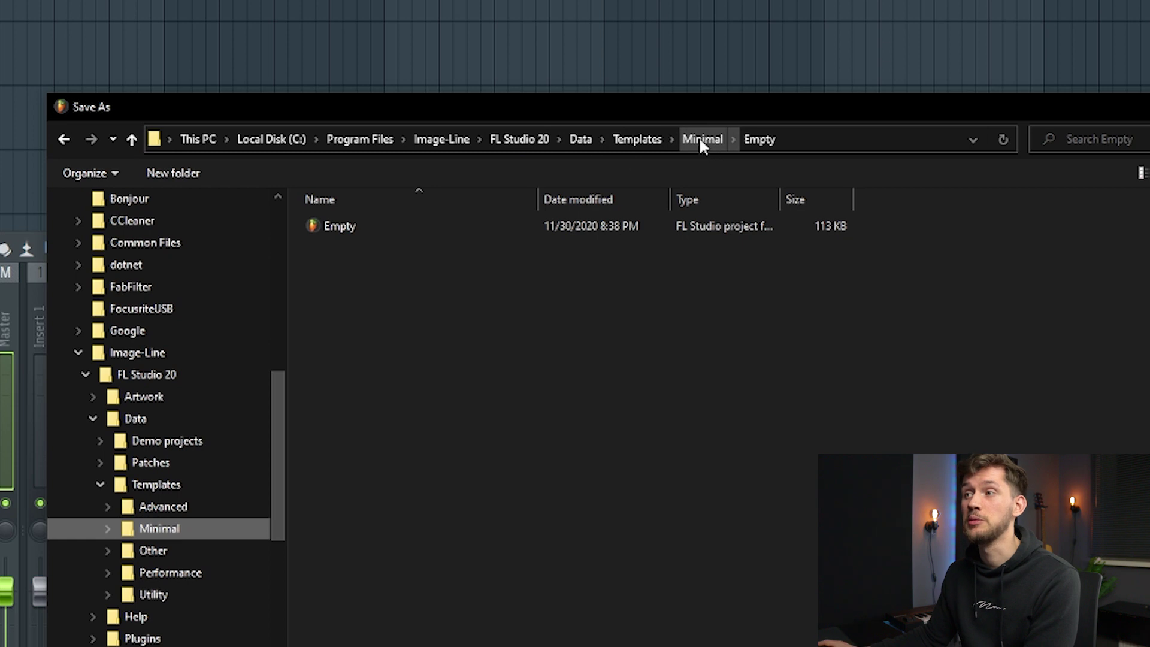
{"action": "left_click", "coordinate": [385, 227]}
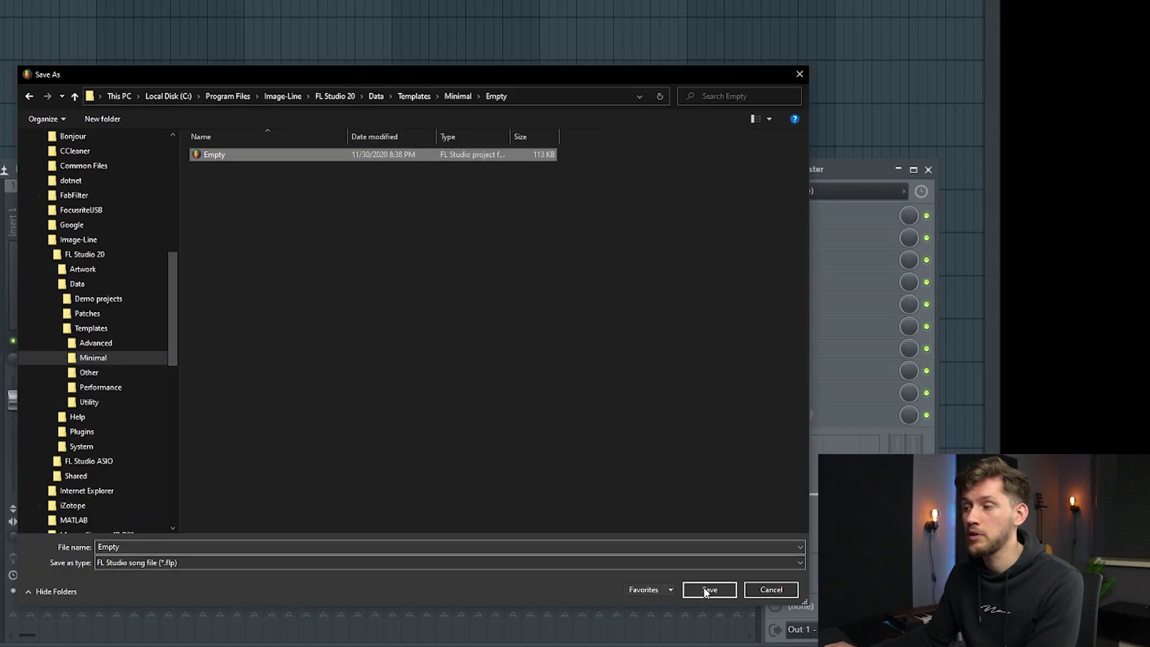
{"action": "left_click", "coordinate": [699, 591]}
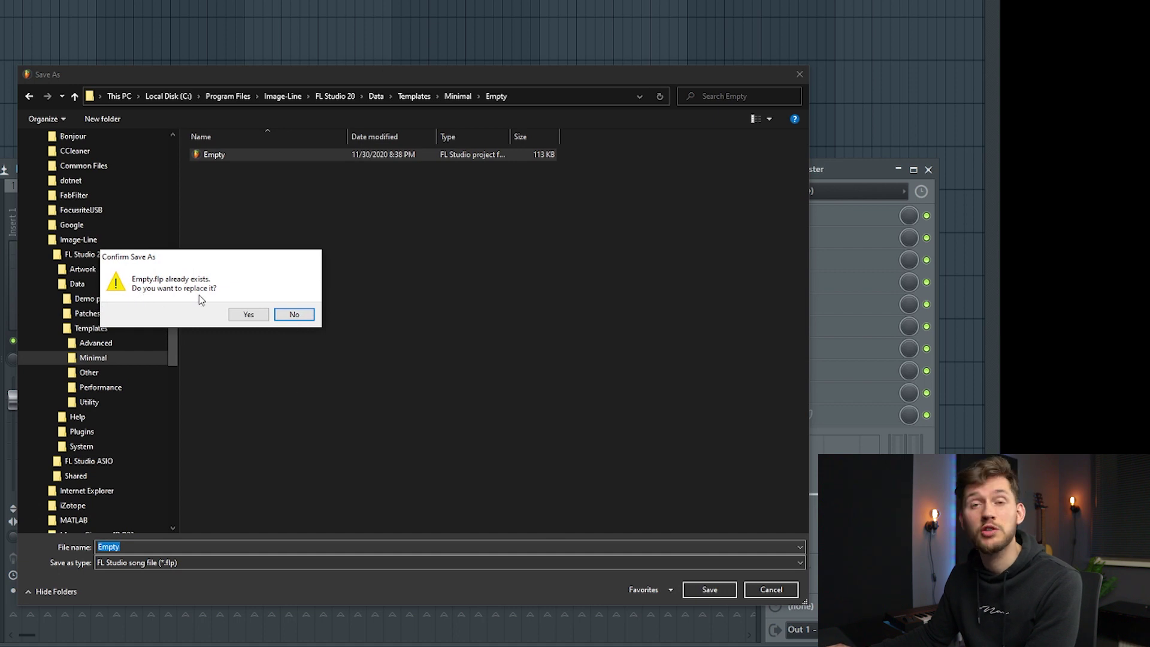
{"action": "left_click", "coordinate": [250, 315]}
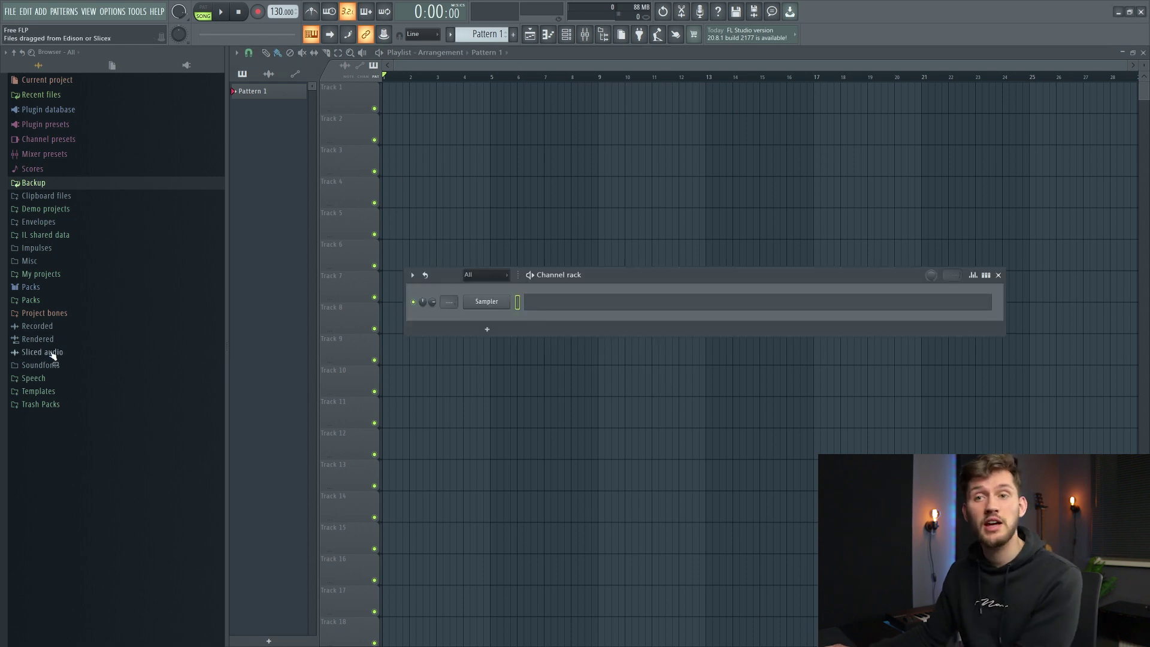
- Expand the Packs folder in the Browser, briefly opening and closing the Cymatics folder
{"action": "left_click", "coordinate": [36, 299]}
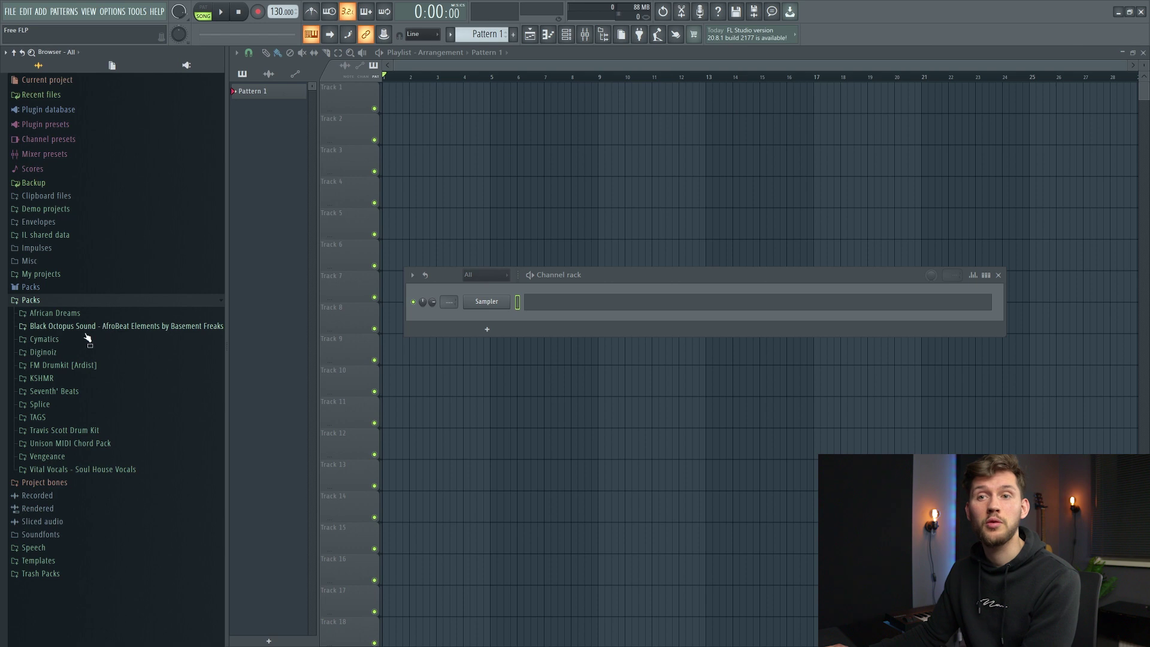
{"action": "left_click", "coordinate": [45, 339]}
{"action": "left_click", "coordinate": [81, 340]}
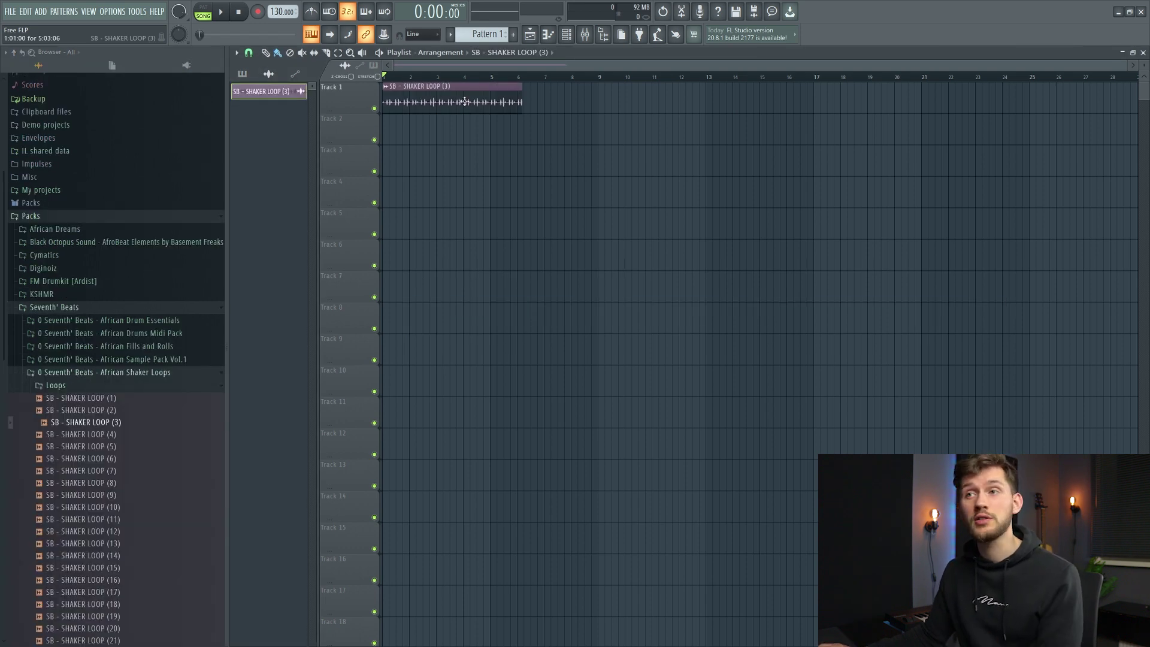
- Render the song from the File menu as a WAV file named Test
{"action": "left_click", "coordinate": [13, 11]}
{"action": "mouse_move", "coordinate": [135, 205]}
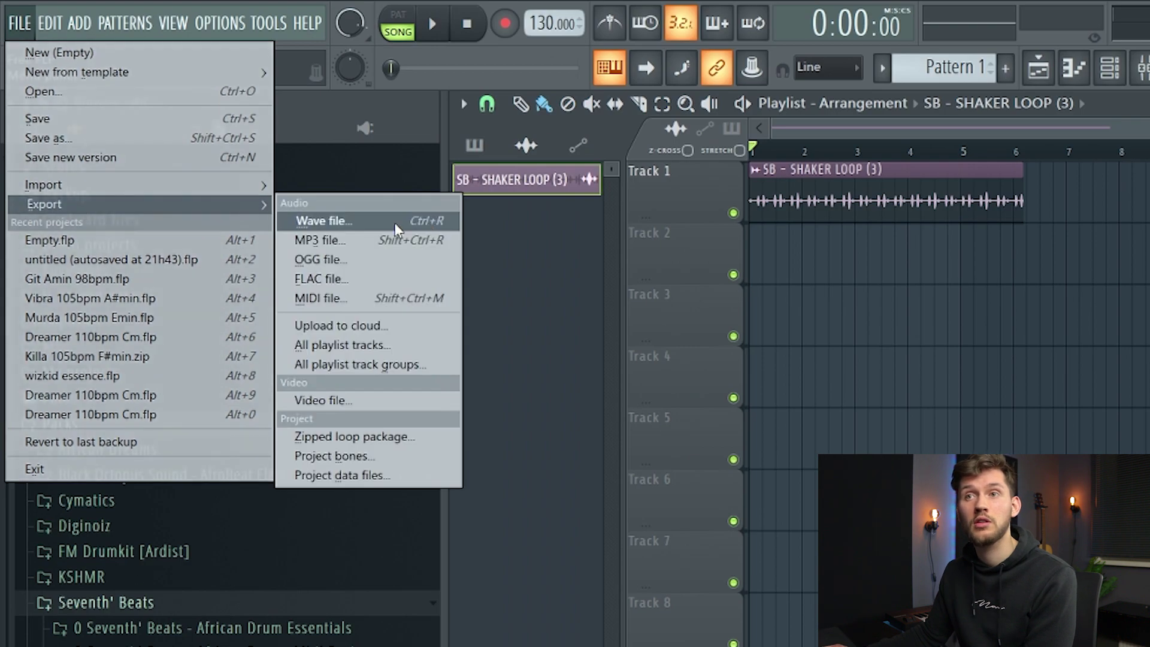
{"action": "left_click", "coordinate": [395, 222]}
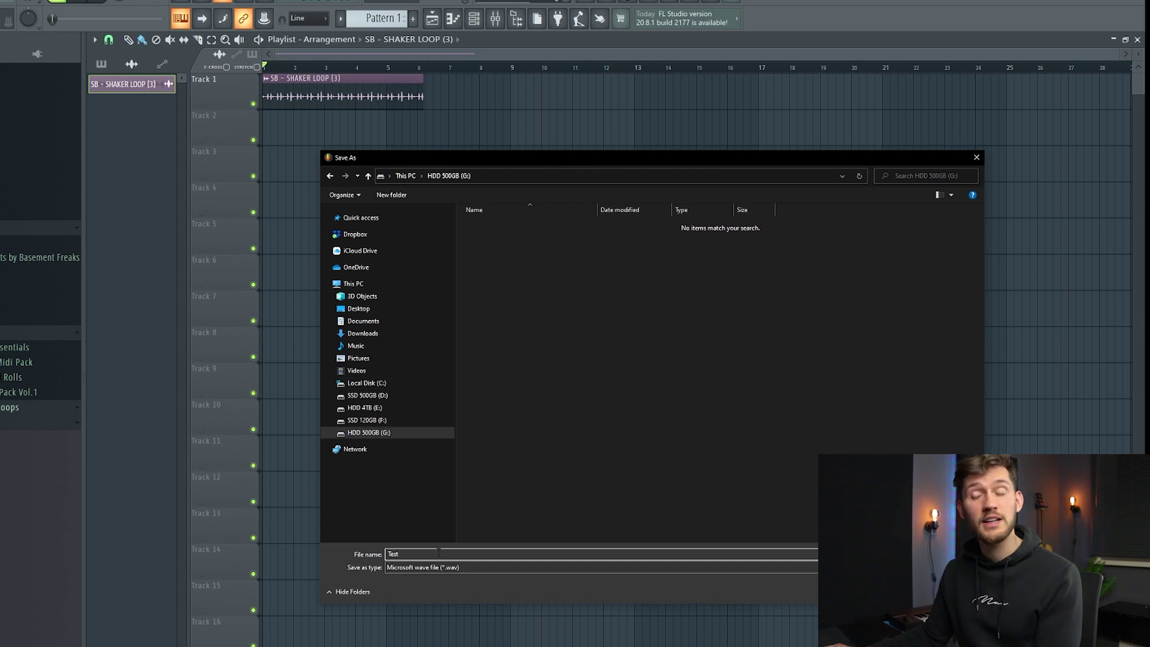
{"action": "key", "text": "Return"}
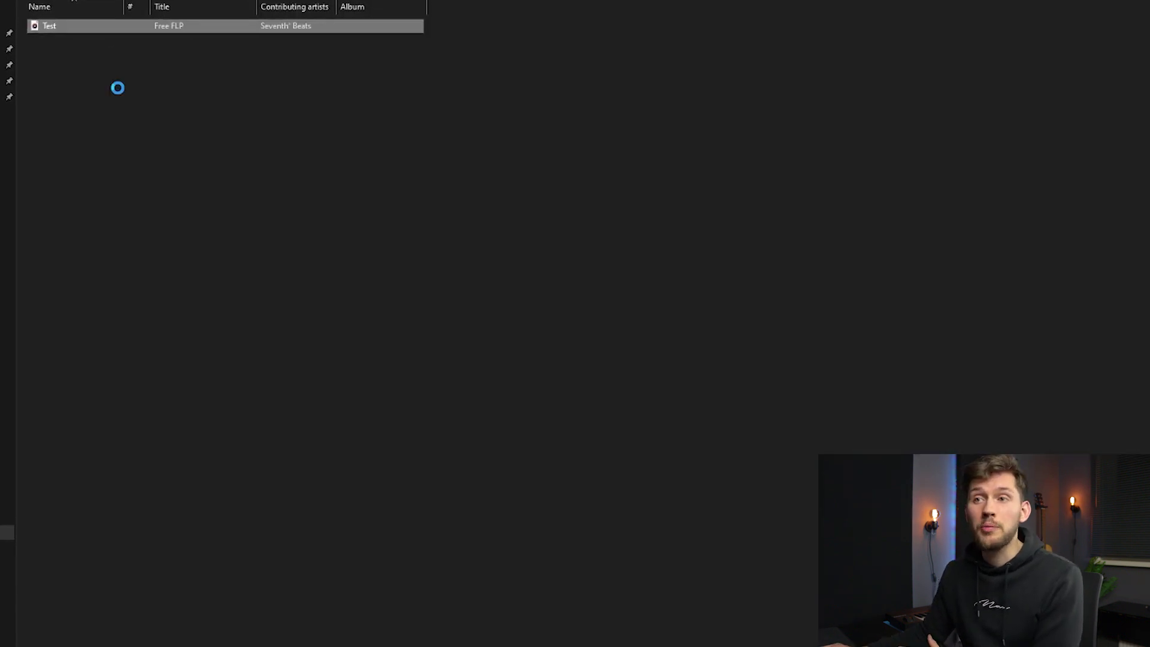
- Show Test.wav's Properties Details tab and move the window down and right
{"action": "right_click", "coordinate": [94, 26]}
{"action": "left_click", "coordinate": [153, 299]}
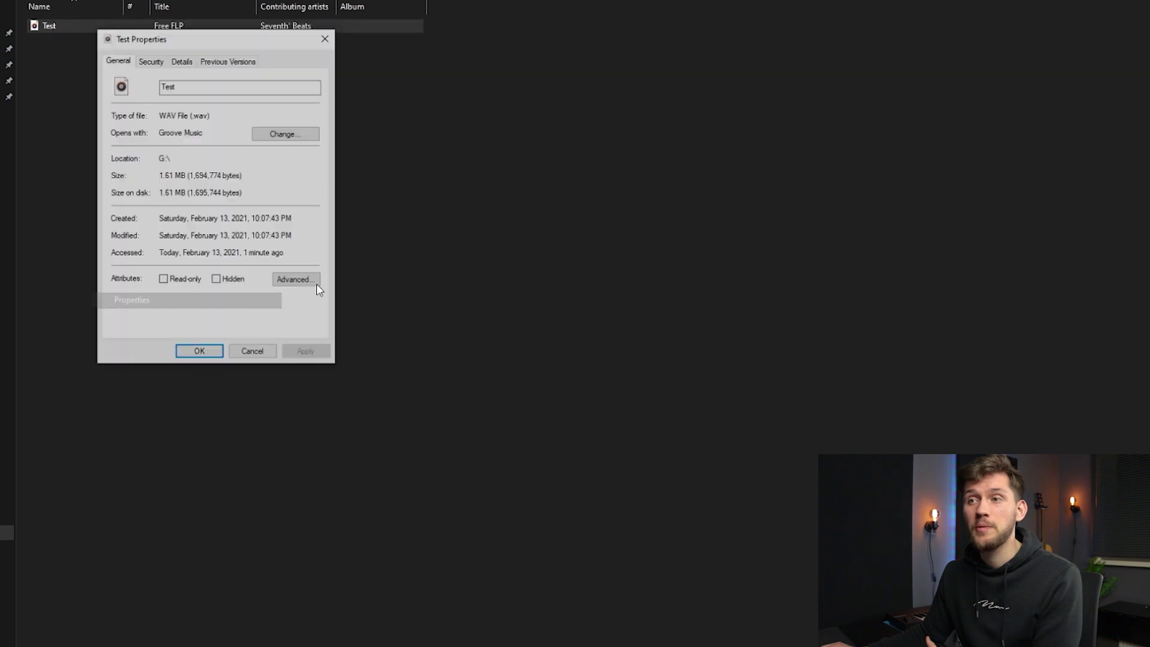
{"action": "left_click", "coordinate": [183, 61]}
{"action": "left_click_drag", "start_coordinate": [187, 45], "coordinate": [288, 166]}
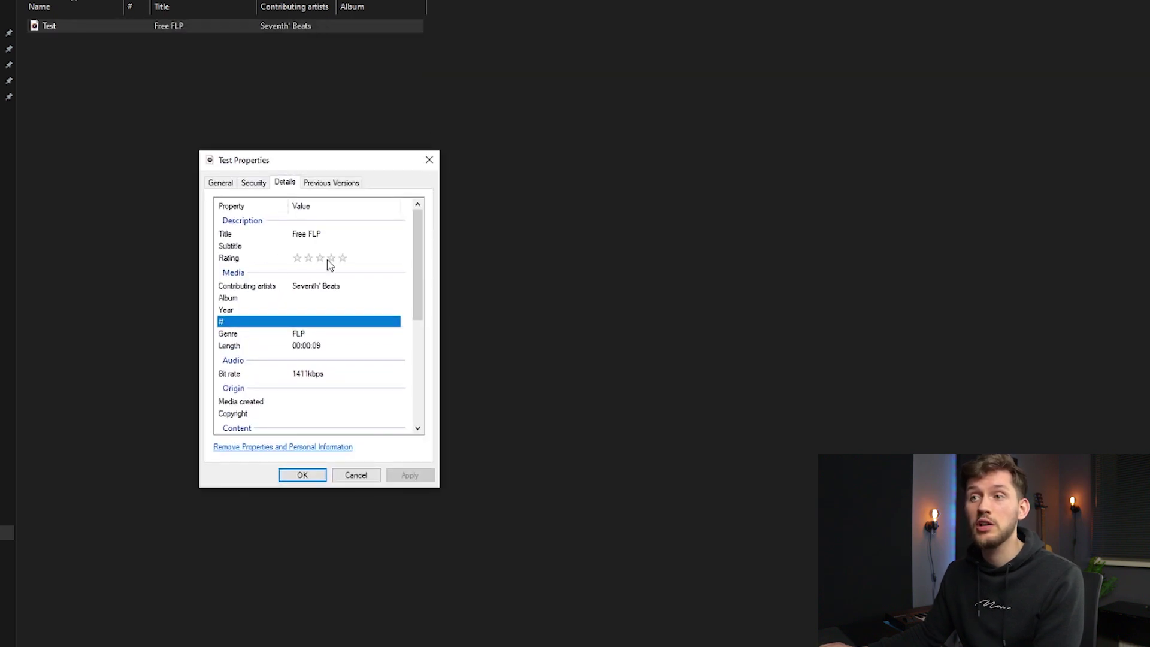